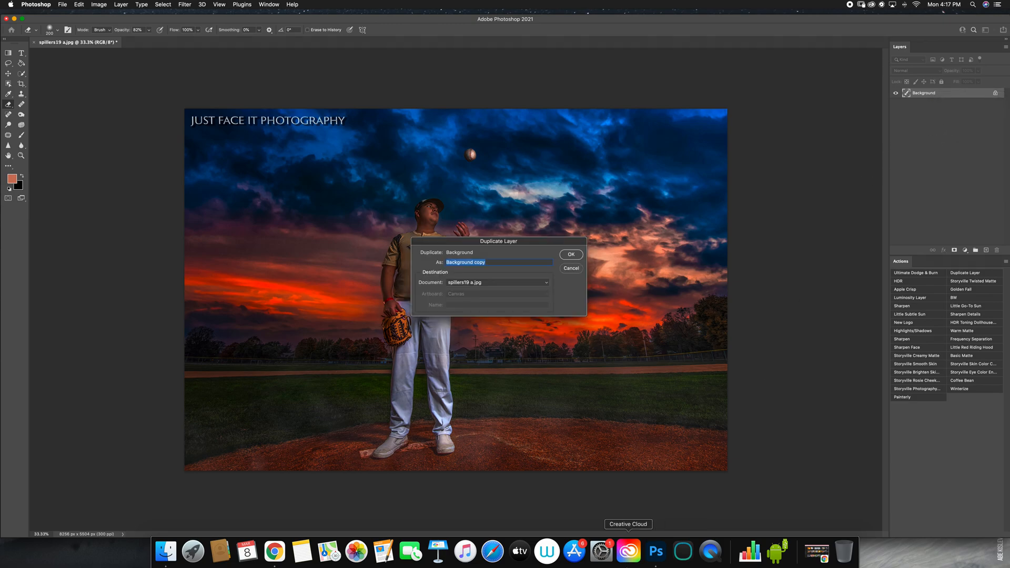
Step: Duplicate the Background layer as "purple hue" and shift its midtones slightly toward blue with Color Balance
text(purple hue)
key(Return)
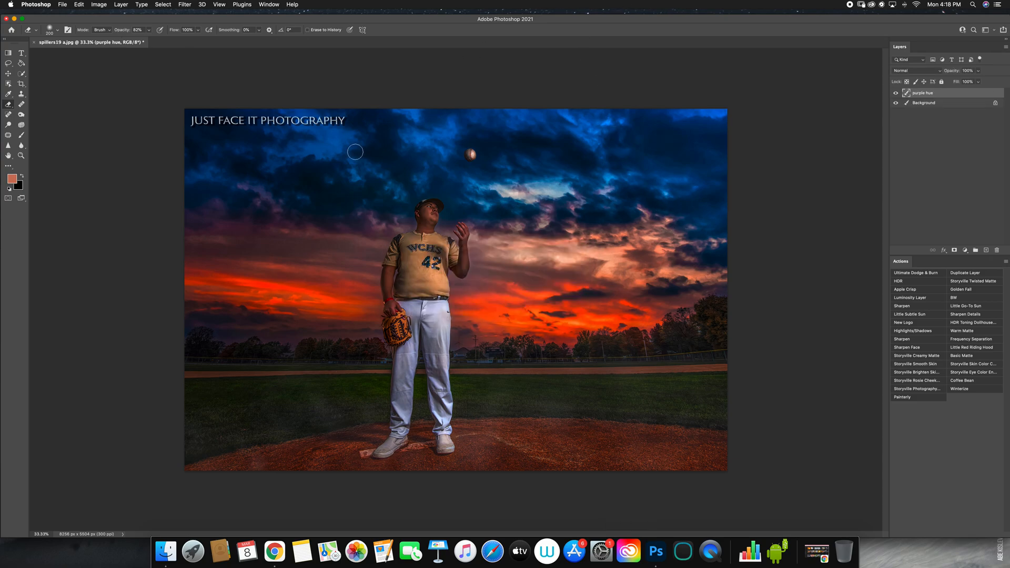
click(99, 4)
mouse_move(111, 26)
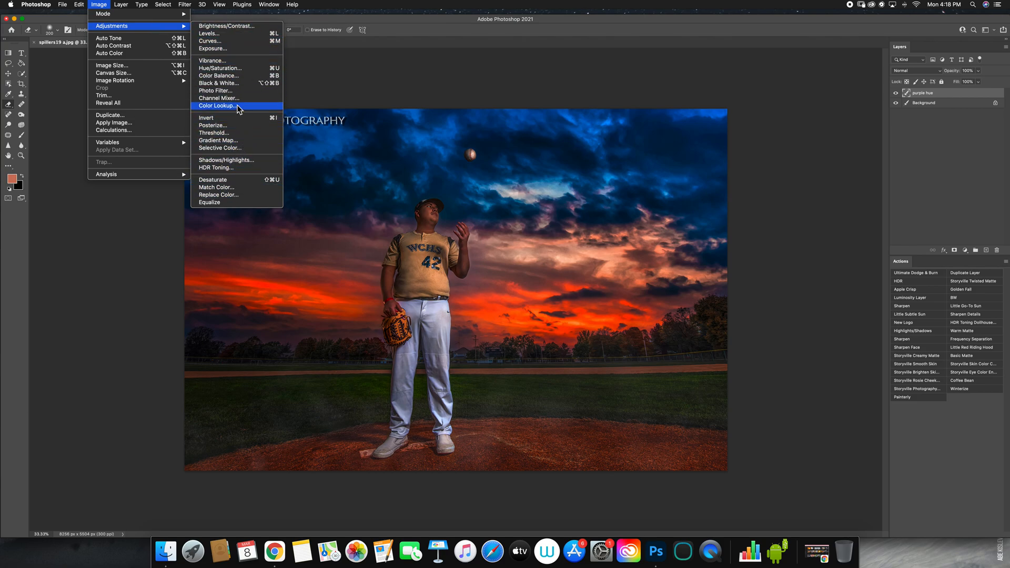
click(238, 77)
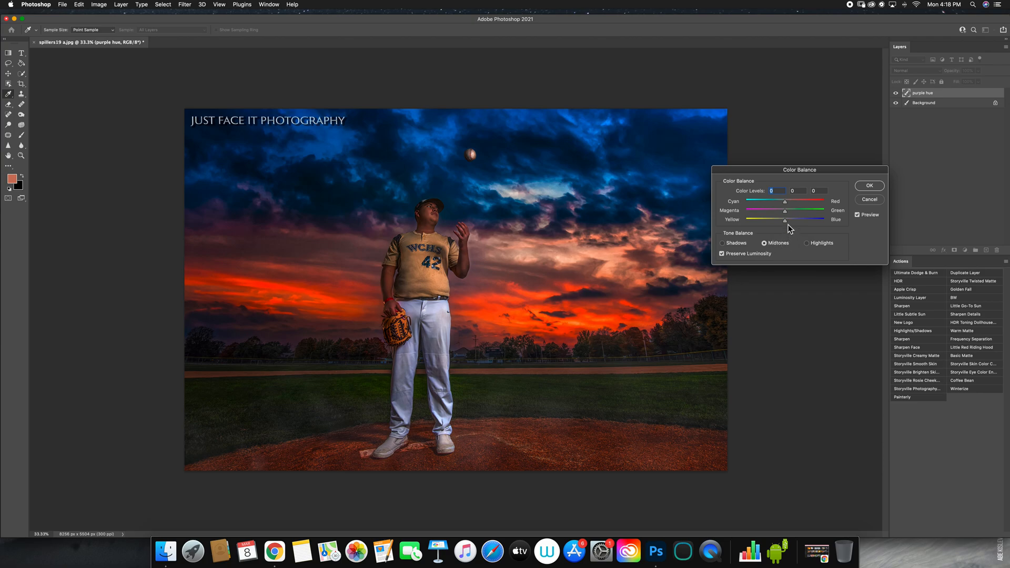
drag(785, 222, 791, 226)
click(874, 188)
Step: Set the Eraser opacity to 46% and add a layer mask to the purple hue layer
key(e)
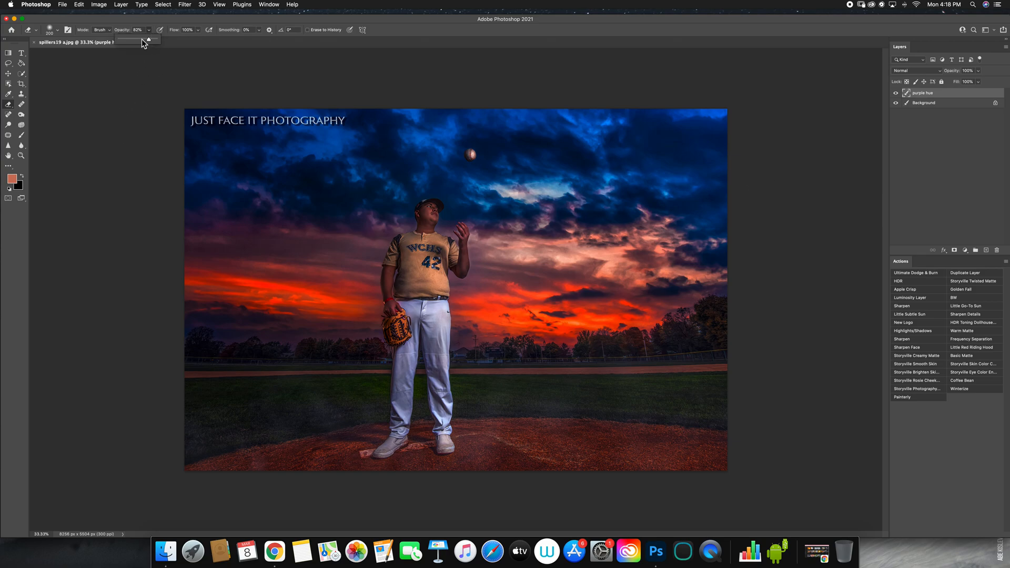
drag(140, 41, 139, 43)
click(136, 127)
click(955, 252)
Step: Try to paint with the Brush over the player's head on the purple hue layer's image, and undo the stroke
click(912, 93)
click(21, 135)
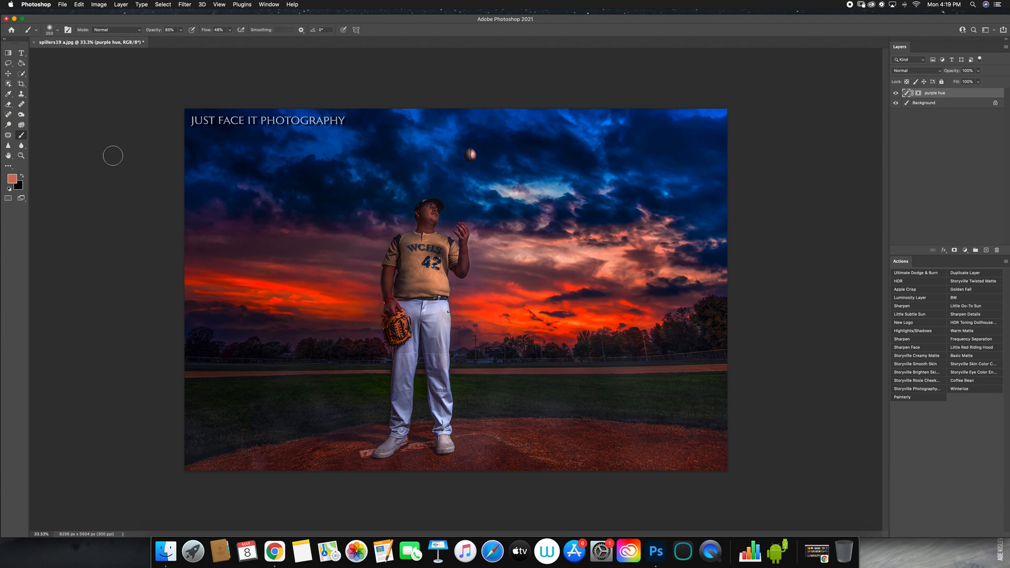
mouse_move(415, 223)
mouse_down()
mouse_move(409, 260)
mouse_move(437, 175)
mouse_move(445, 224)
mouse_move(460, 198)
mouse_move(457, 232)
mouse_move(487, 195)
mouse_up()
key(super+z)
Step: Erase the purple hue from the player's body on the layer mask with an enlarged Eraser
click(919, 93)
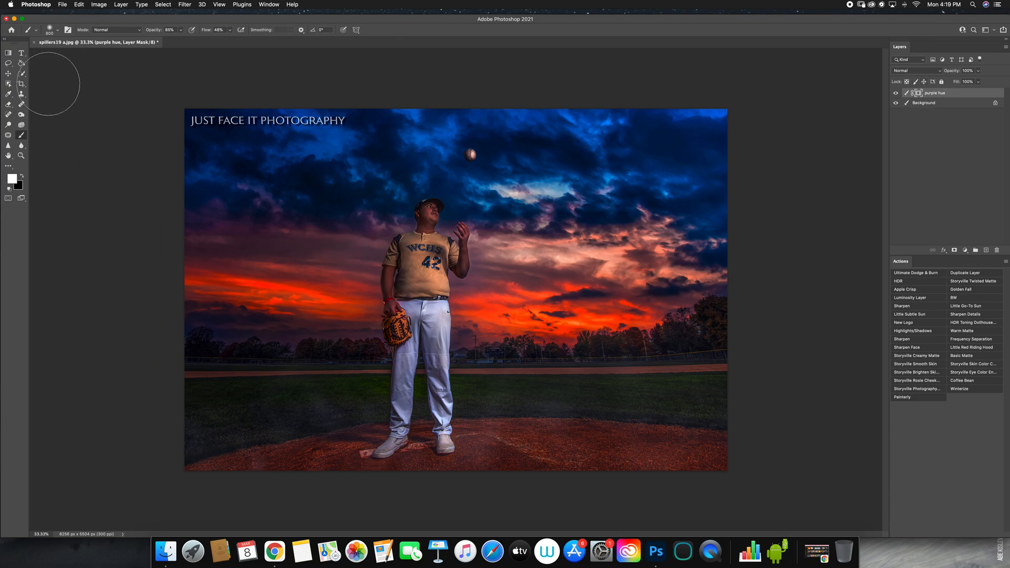
click(9, 105)
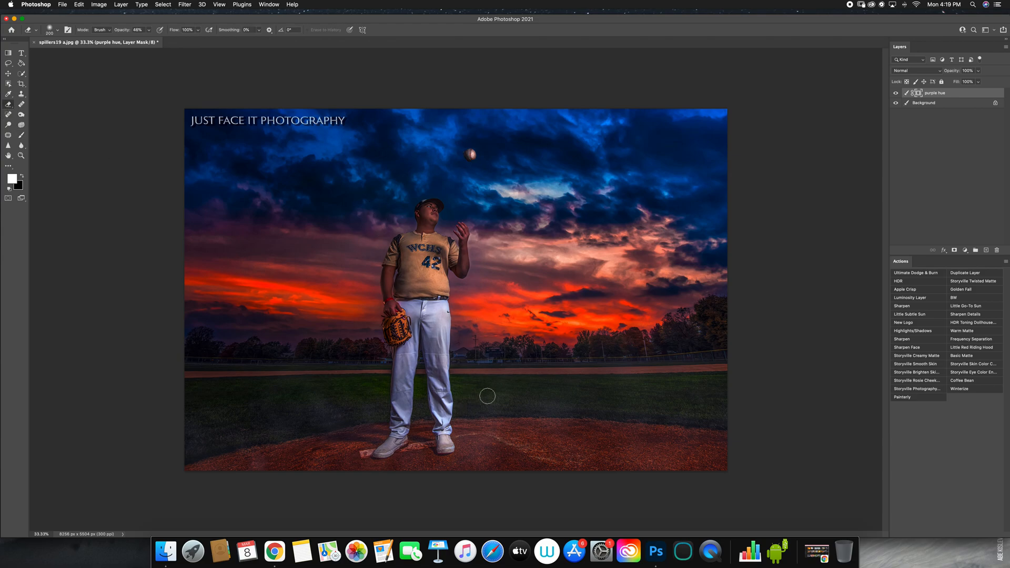
key(bracketright)
key(bracketright)
mouse_move(422, 244)
mouse_down()
mouse_move(415, 265)
mouse_move(430, 257)
mouse_move(437, 285)
mouse_move(391, 273)
mouse_up()
click(149, 71)
click(447, 327)
Step: Set the Eraser opacity to 60% and enlarge its tip for working on the layer mask
click(22, 136)
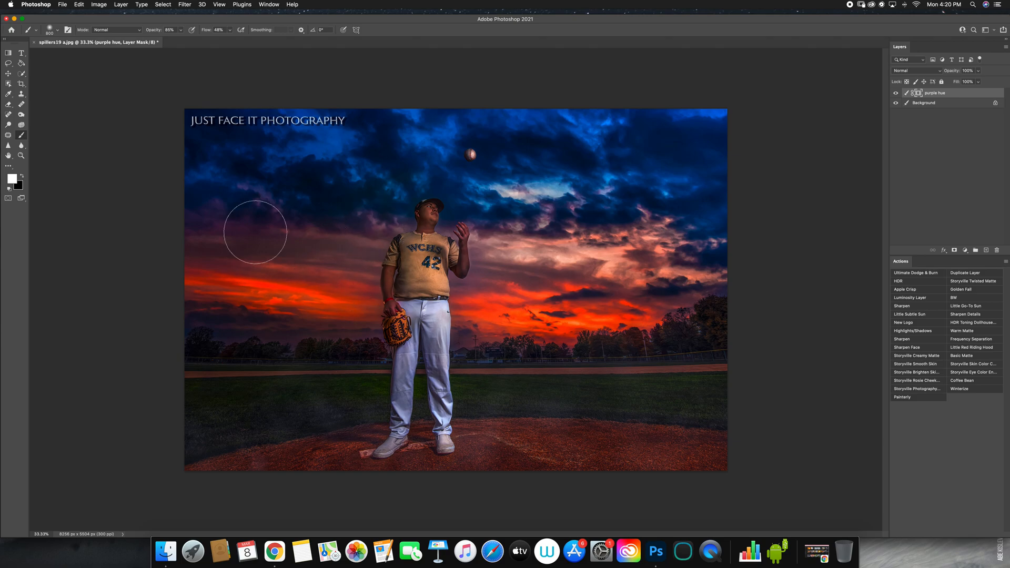
click(8, 104)
click(23, 136)
key(0)
key(bracketleft)
key(bracketleft)
key(bracketleft)
key(bracketleft)
key(bracketleft)
click(8, 105)
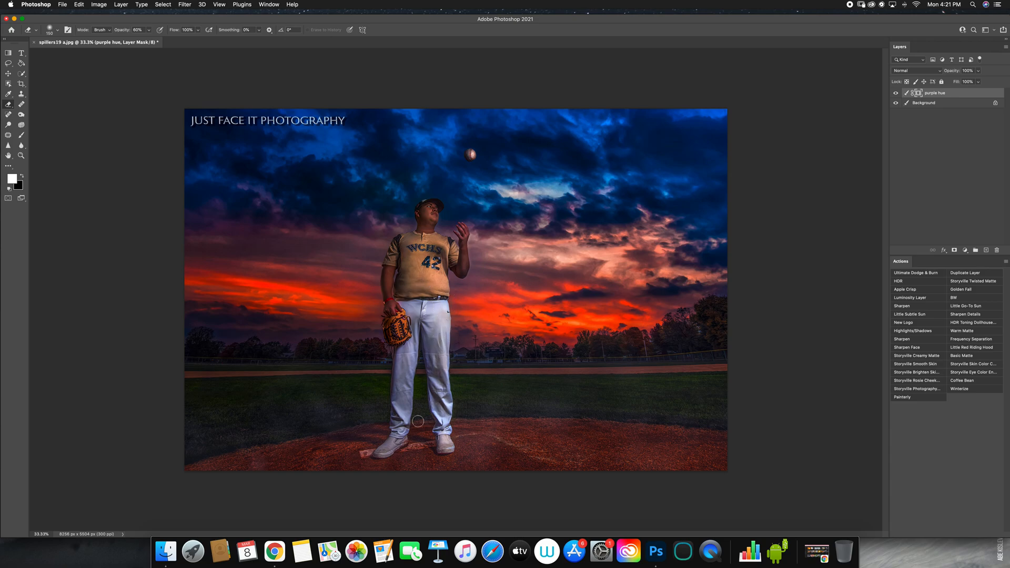
key(bracketright)
key(bracketright)
key(bracketright)
key(bracketright)
Step: Set the purple hue layer's opacity to 72%
drag(958, 80, 967, 80)
click(945, 110)
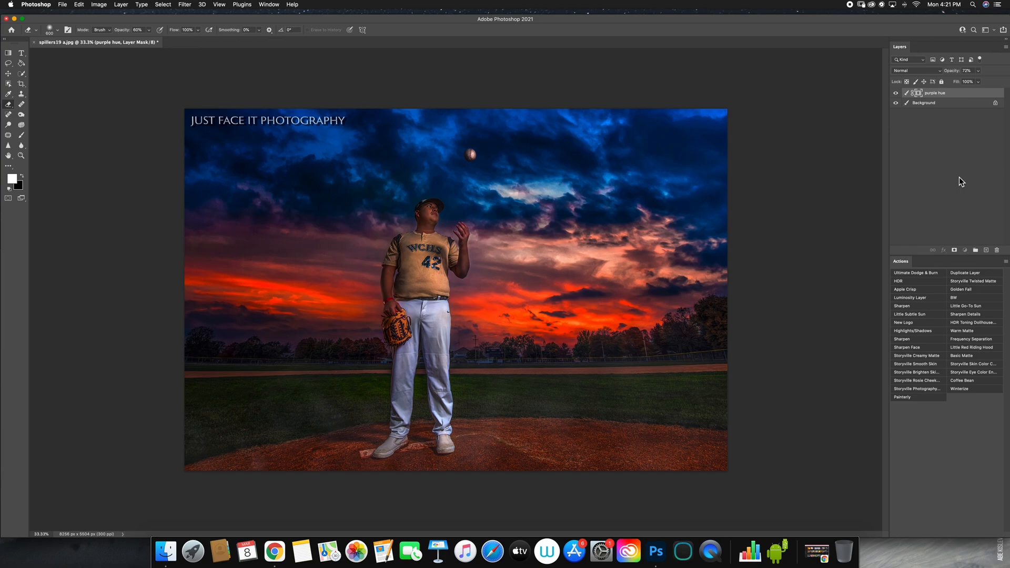
click(125, 5)
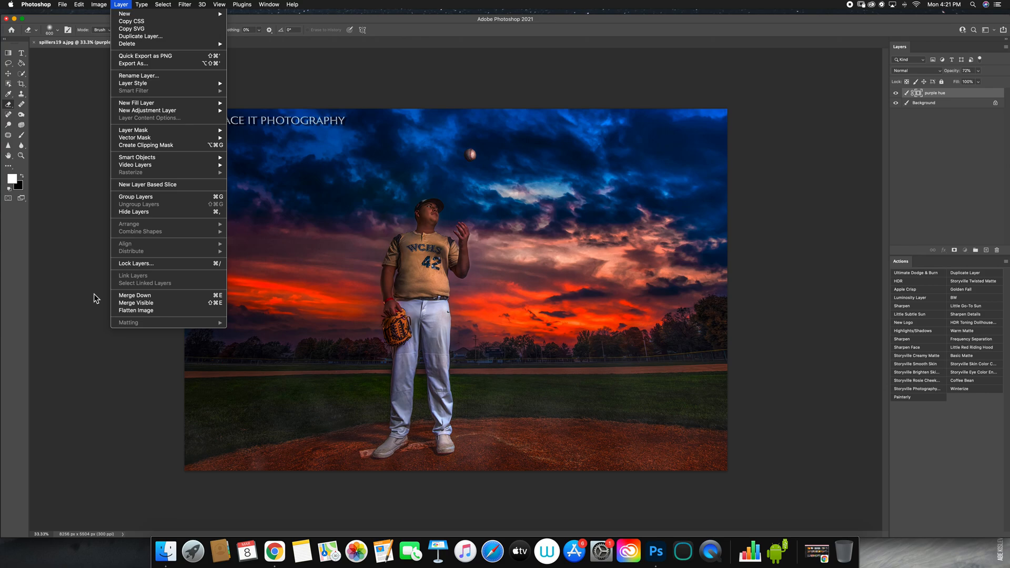
click(78, 270)
Step: Erase the purple hue from the player's cap and face on the layer mask with a much smaller Eraser
click(22, 156)
mouse_move(409, 196)
mouse_down()
mouse_move(505, 224)
mouse_move(504, 289)
mouse_up()
key(e)
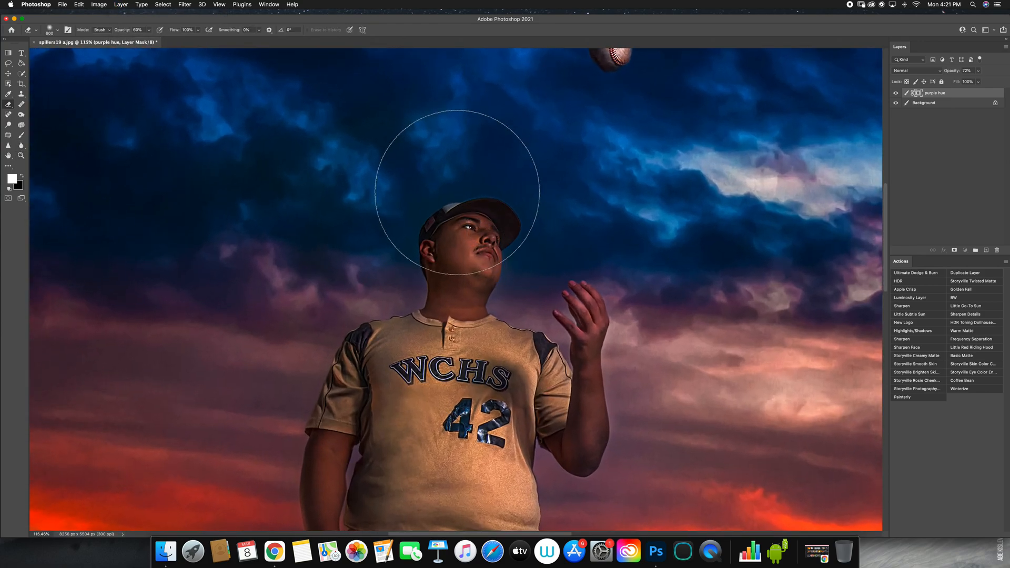
key(bracketleft)
key(bracketleft)
key(bracketleft)
key(bracketleft)
key(bracketleft)
key(bracketleft)
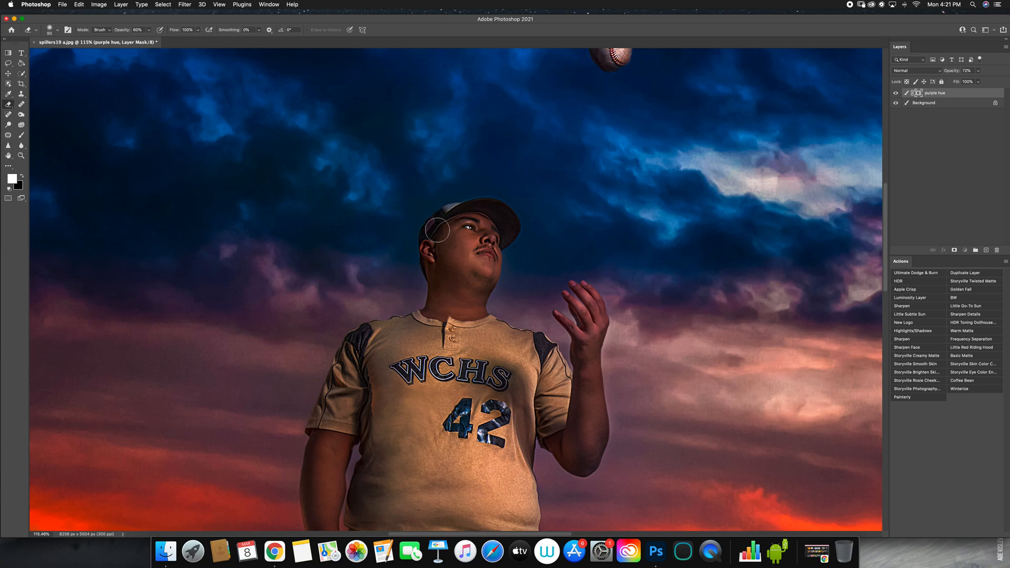
drag(450, 218, 441, 225)
Step: Flatten the image into a single Background layer
click(21, 155)
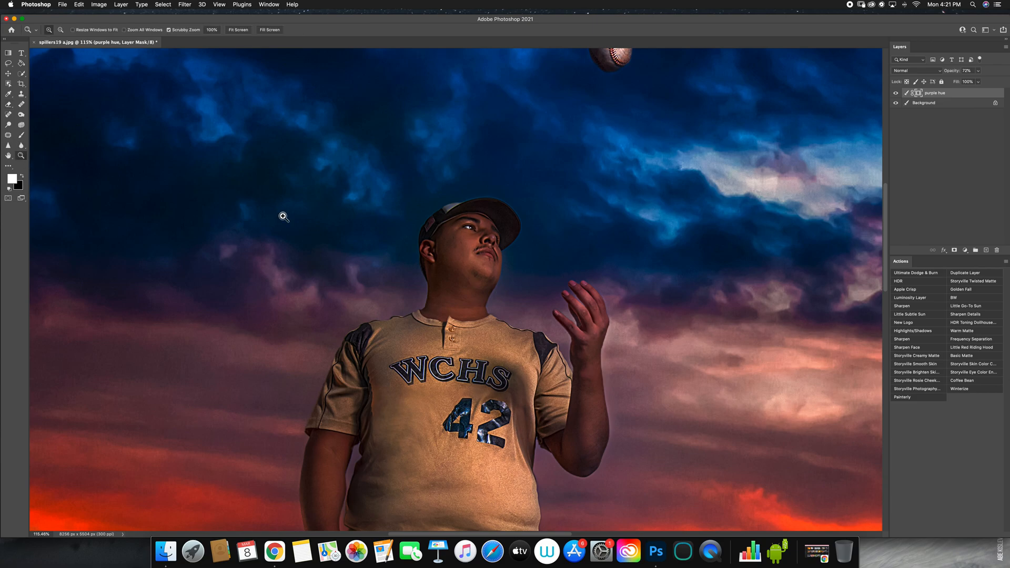
alt+click(527, 297)
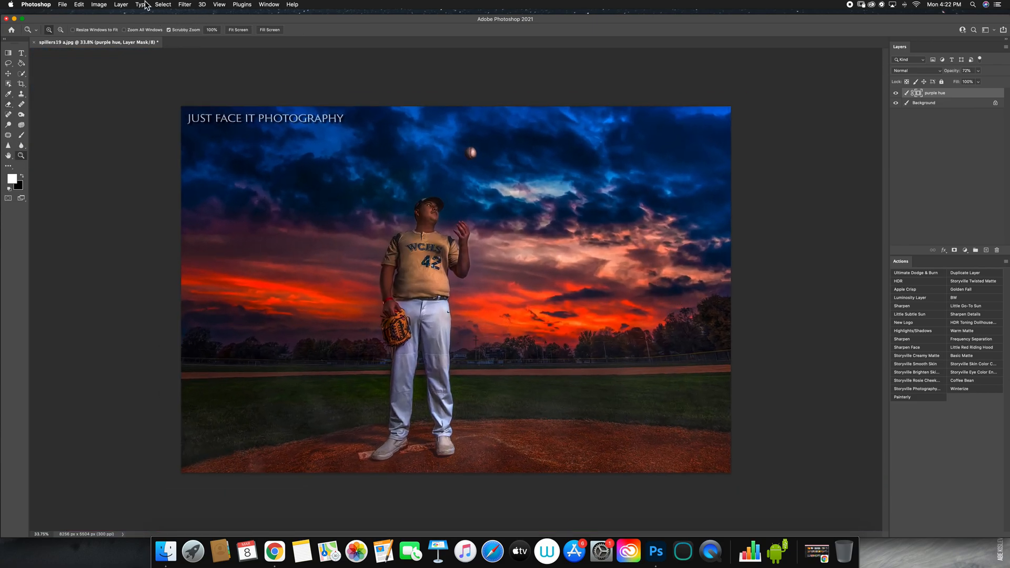
click(121, 4)
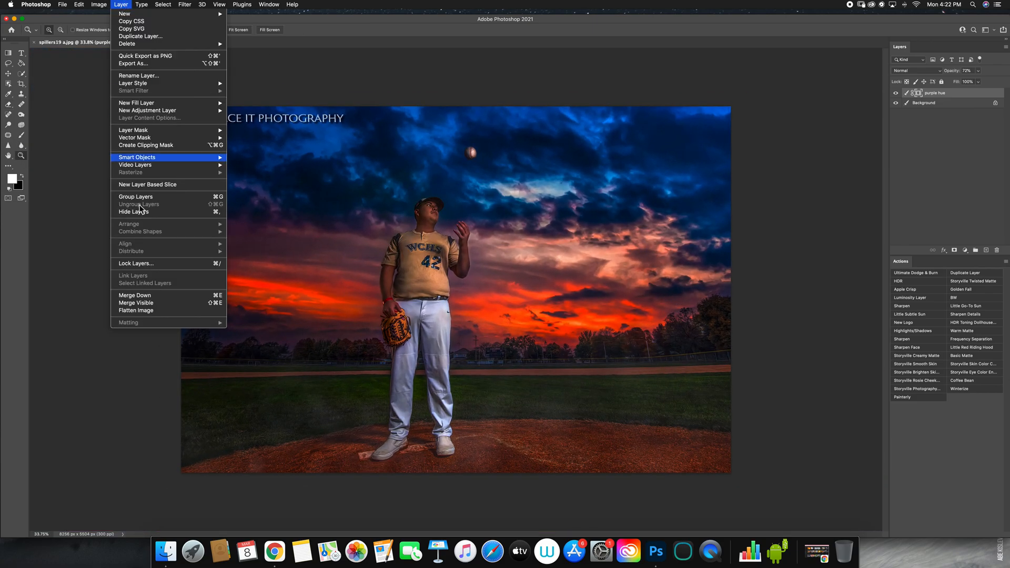
click(153, 311)
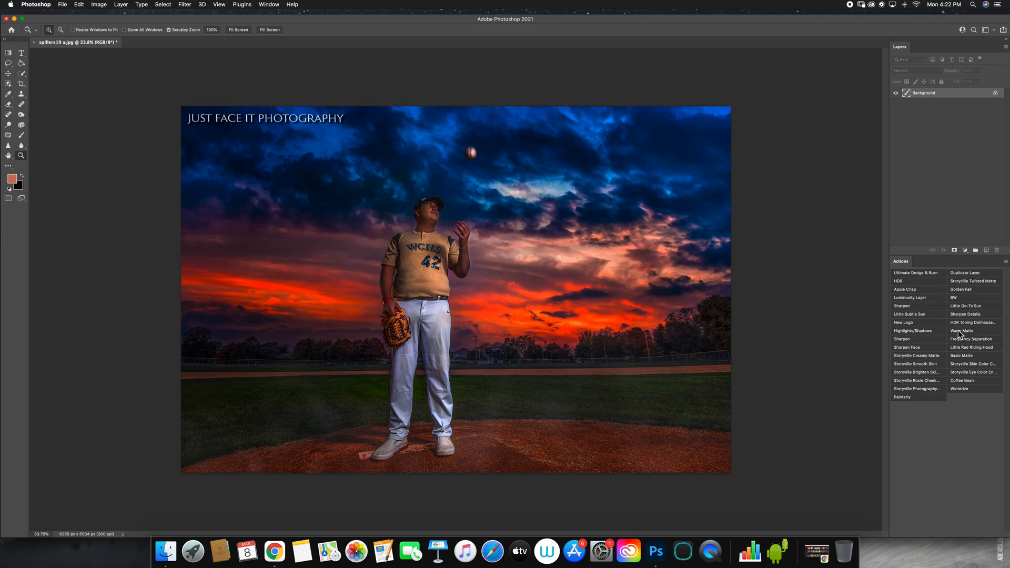
Step: Duplicate the flattened Background layer with the Duplicate Layer action and add a layer mask to the copy
click(969, 273)
click(955, 251)
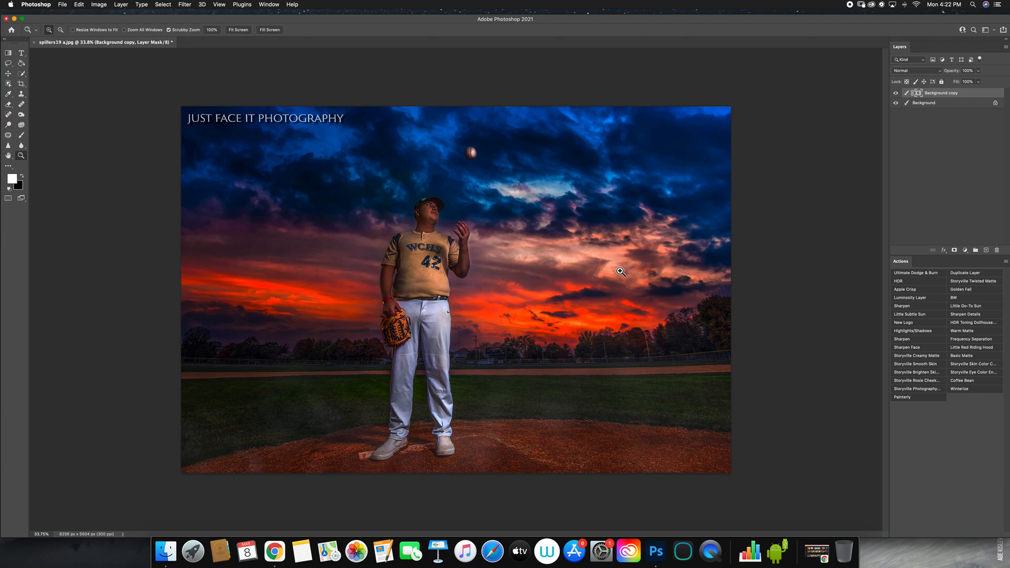